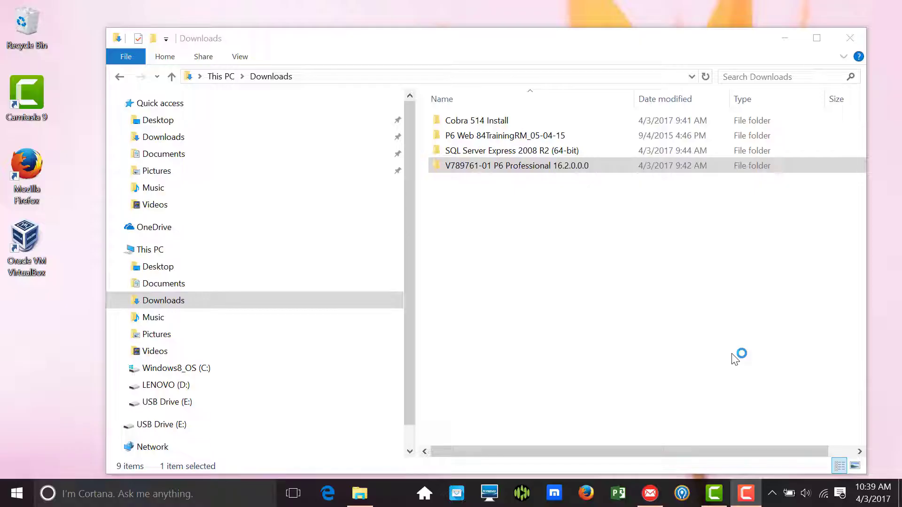
# Open the P6_Pro_R162 folder in the P6 Professional 16.2.0.0.0 download and launch setup
pyautogui.click(526, 169)
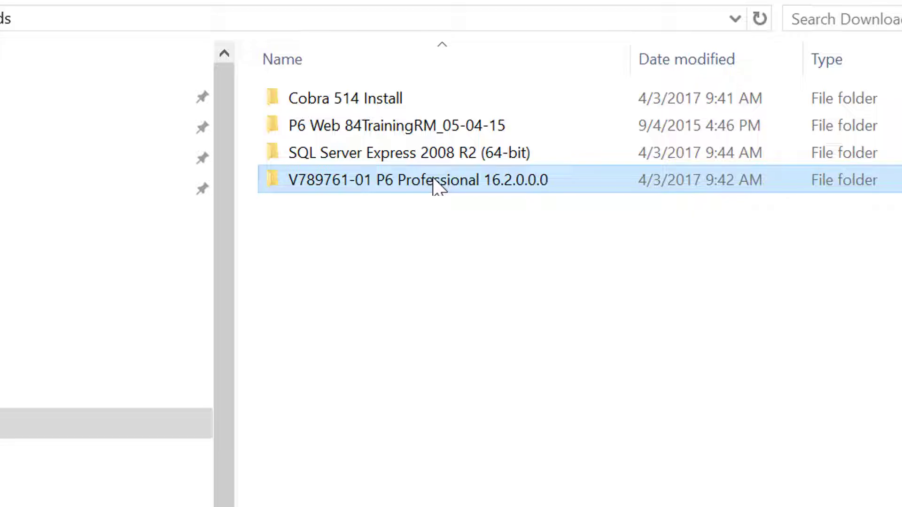
pyautogui.doubleClick(433, 179)
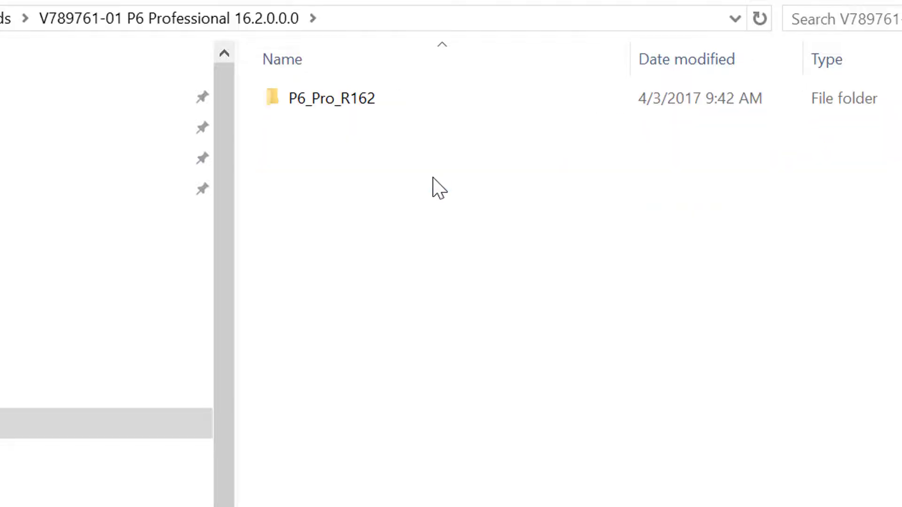
pyautogui.click(322, 100)
pyautogui.doubleClick(322, 100)
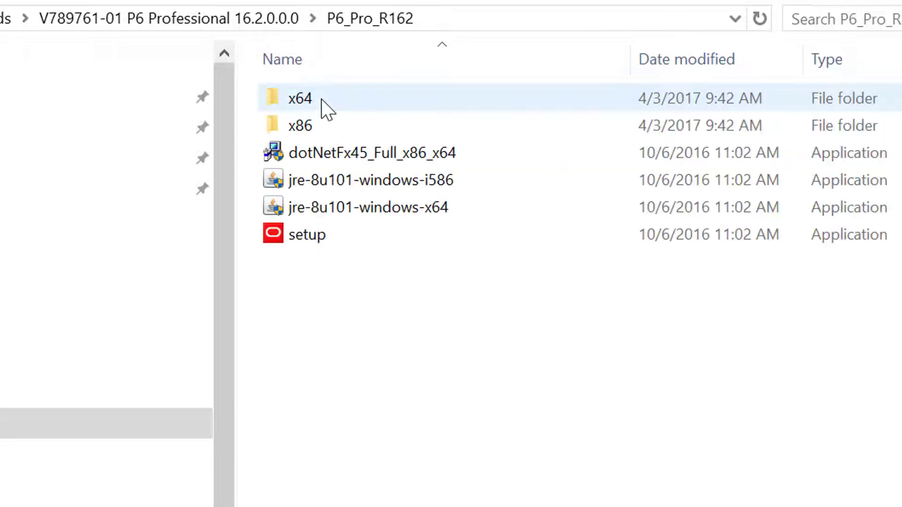
pyautogui.click(309, 242)
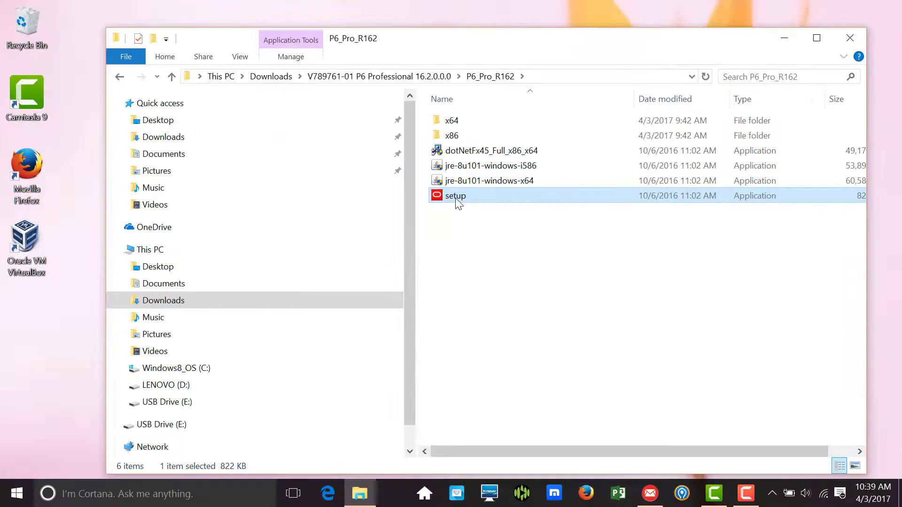
pyautogui.doubleClick(456, 196)
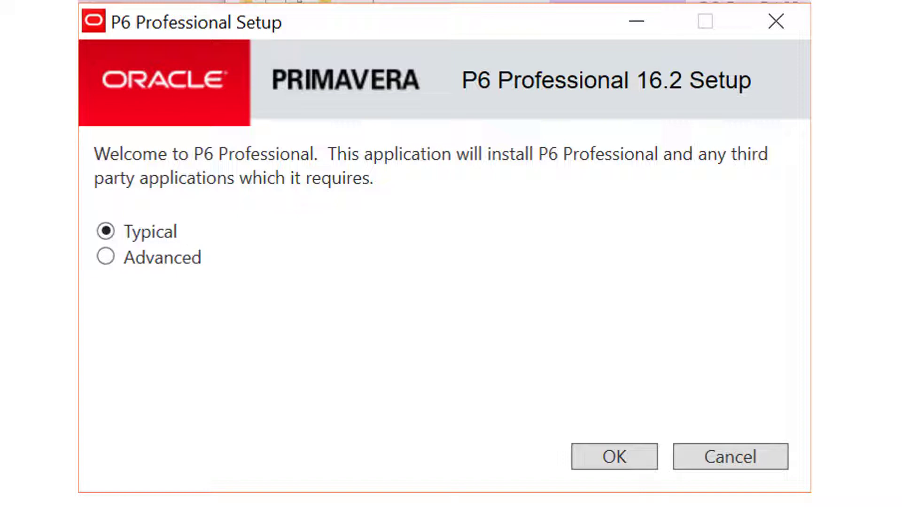
# Install P6 Professional 16.2 as a Typical installation, then go on to run Database Configuration
pyautogui.click(615, 454)
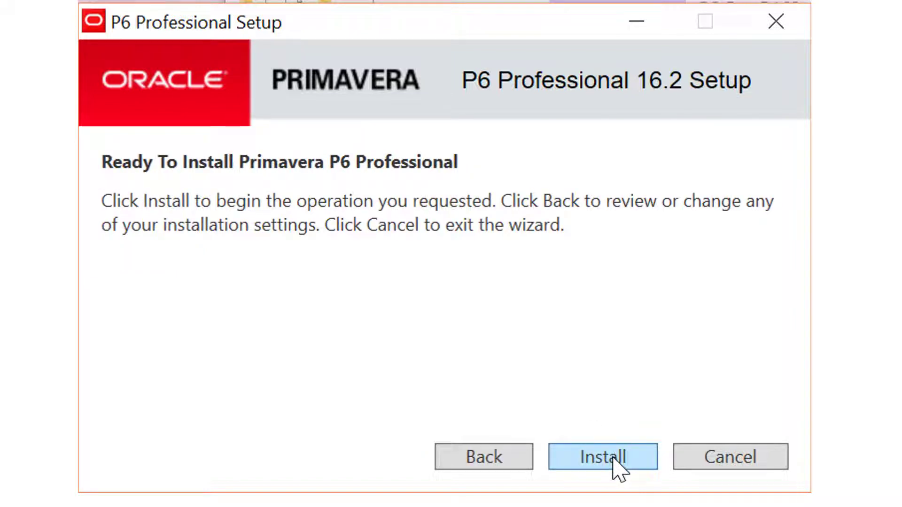
pyautogui.click(613, 456)
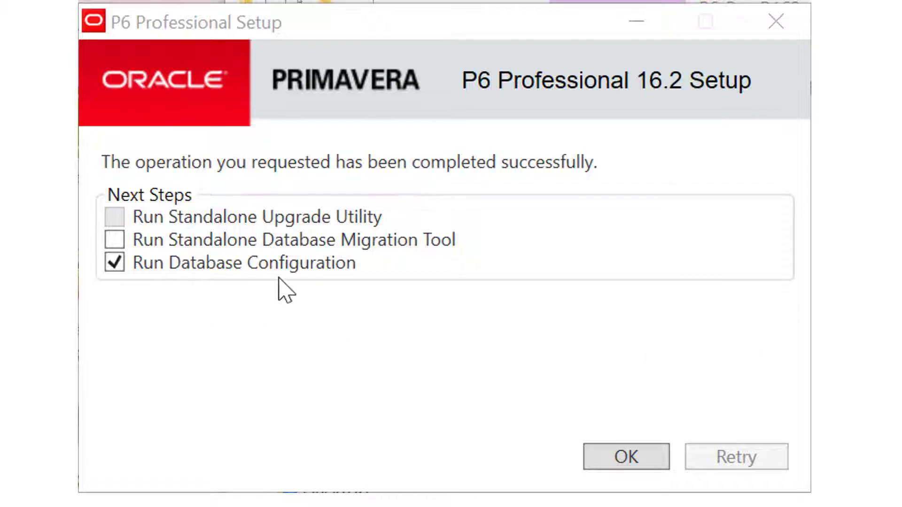
pyautogui.click(628, 459)
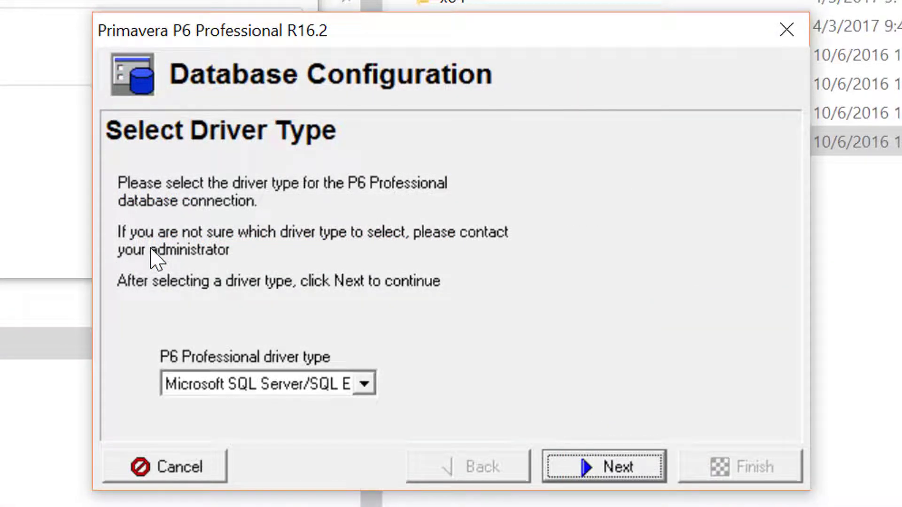
# Choose the P6 Pro Standalone (SQLite) driver and add a new standalone database and connection
pyautogui.click(365, 384)
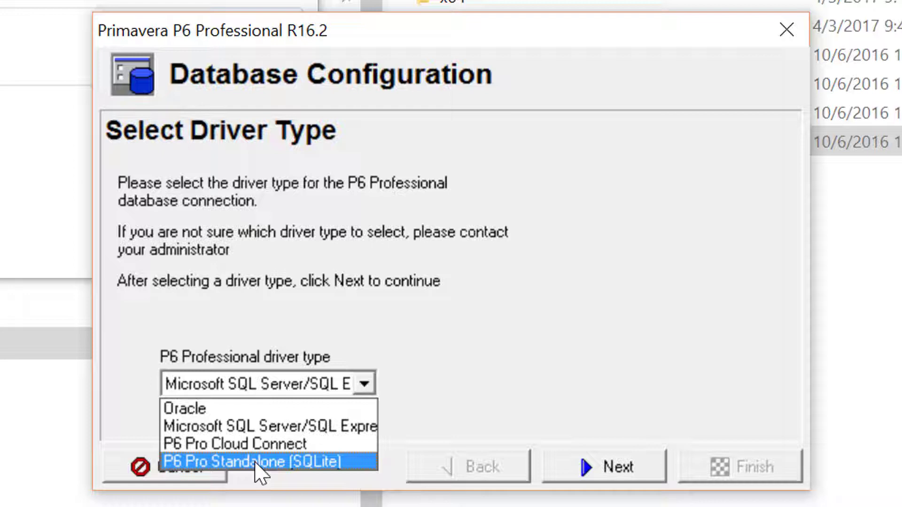
pyautogui.click(260, 463)
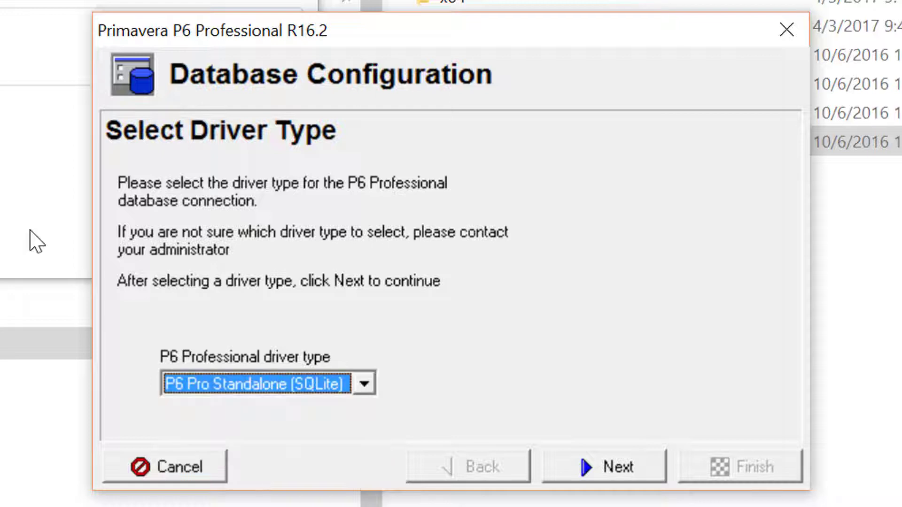
pyautogui.click(619, 468)
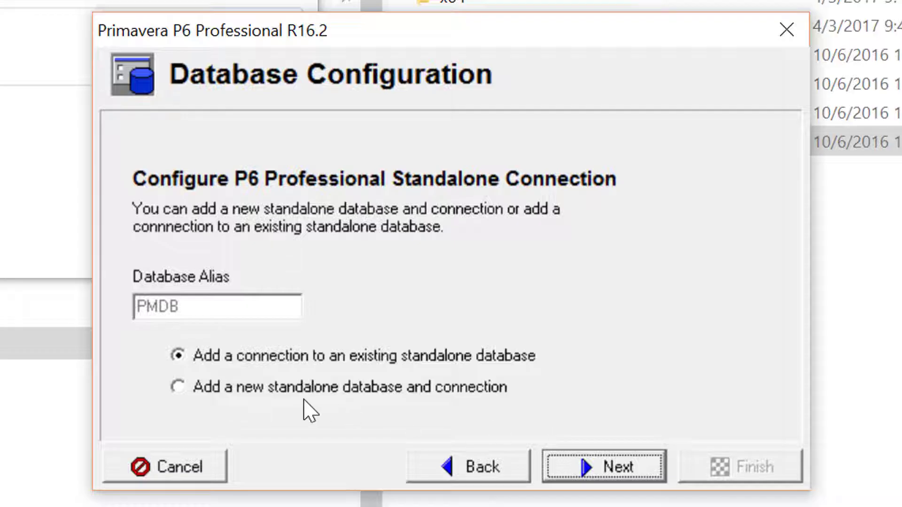
pyautogui.click(178, 388)
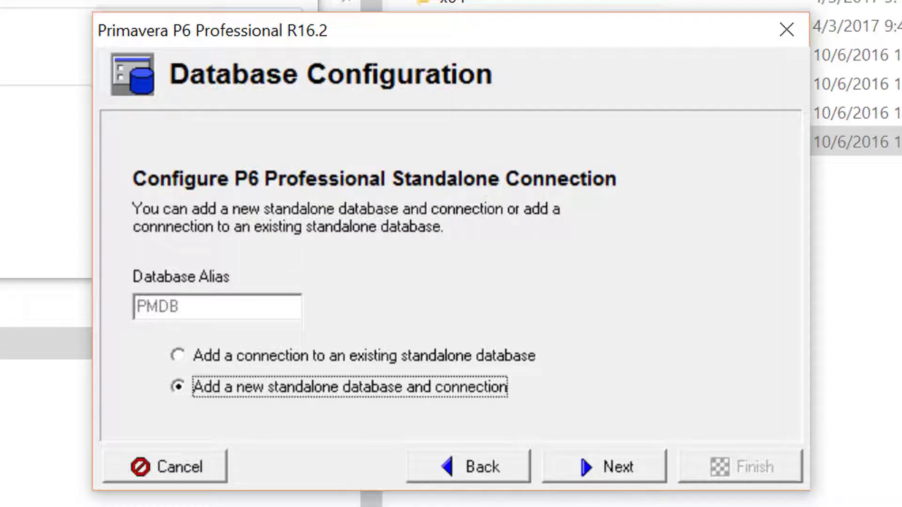
# Enter and confirm the admin password for the new standalone database
pyautogui.click(620, 477)
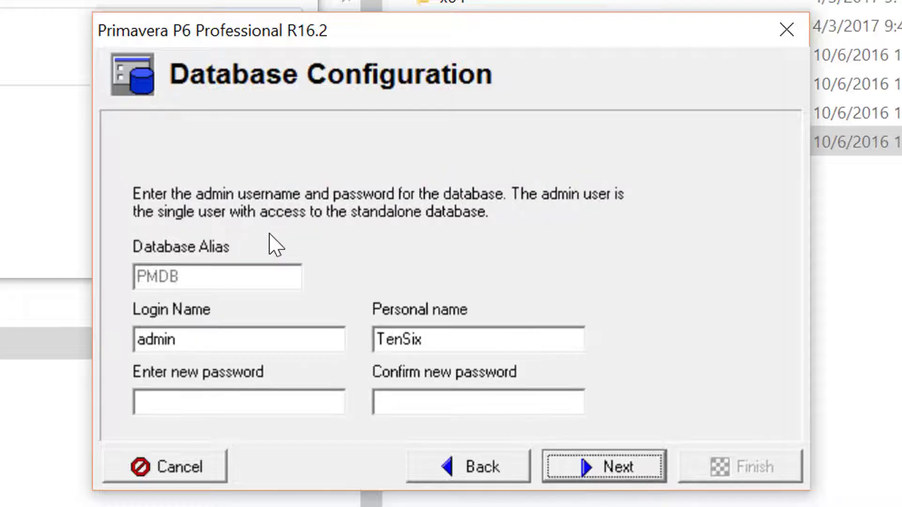
pyautogui.click(246, 408)
pyautogui.write('admin')
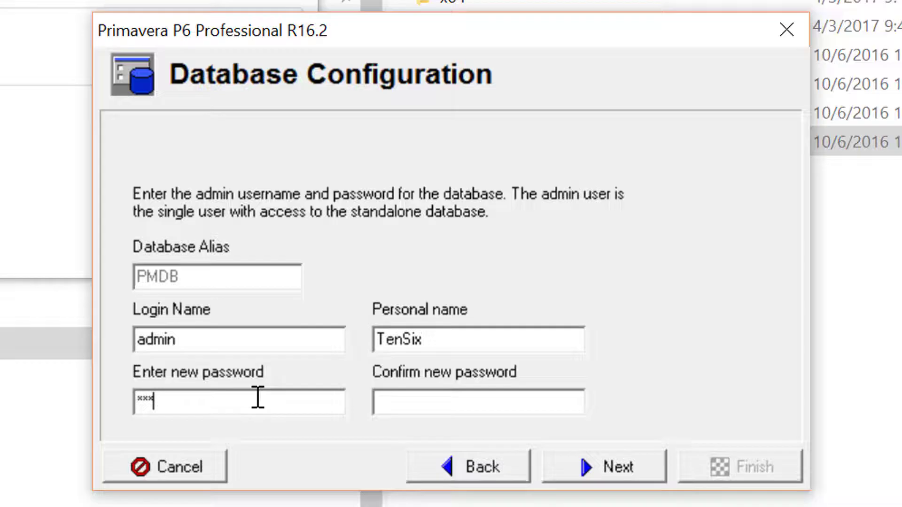
pyautogui.click(408, 398)
pyautogui.write('admin')
# Create the PMDB database with sample data under the default file name, then finish configuration
pyautogui.click(616, 473)
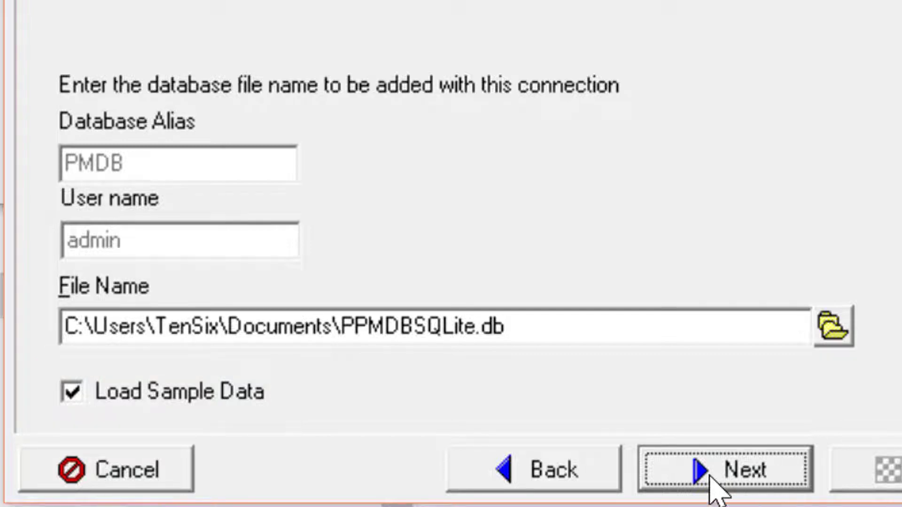
pyautogui.click(752, 473)
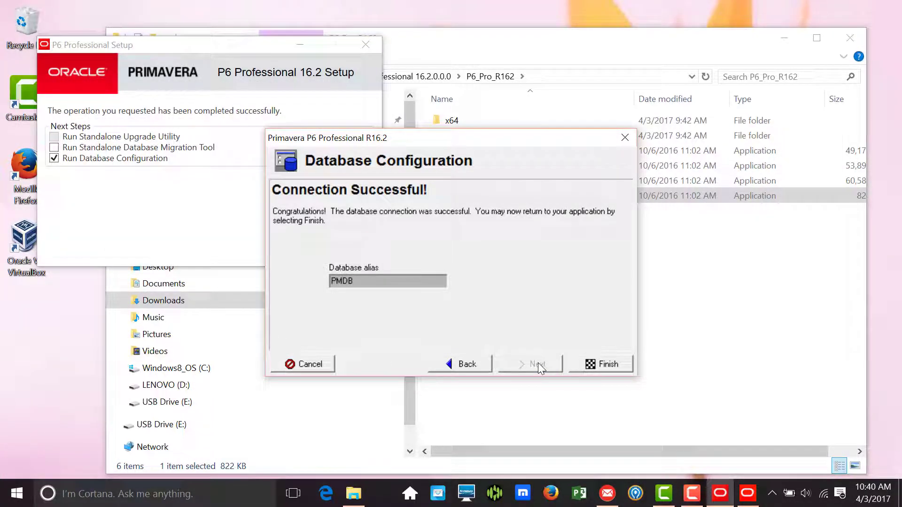
pyautogui.click(609, 365)
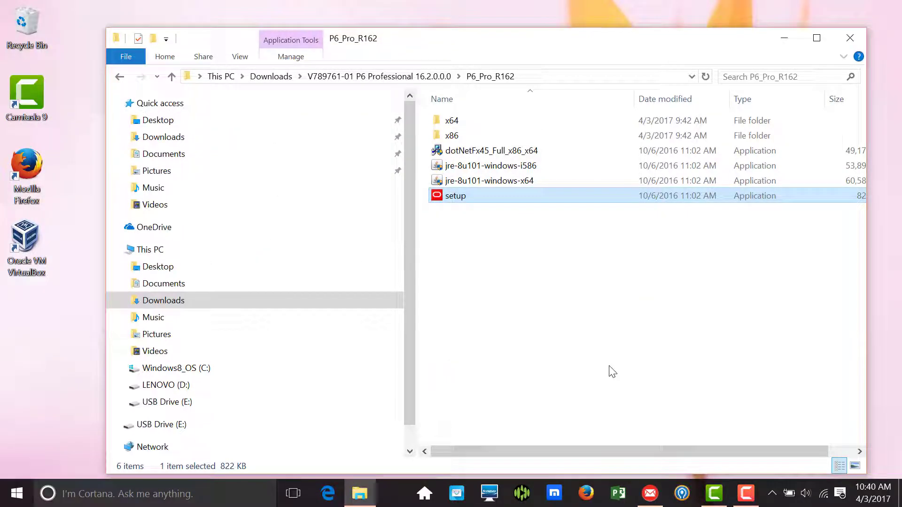
# Launch P6 Professional R16.2 from Start, sign in with the administrator credentials, and dismiss the industry warning
pyautogui.click(17, 494)
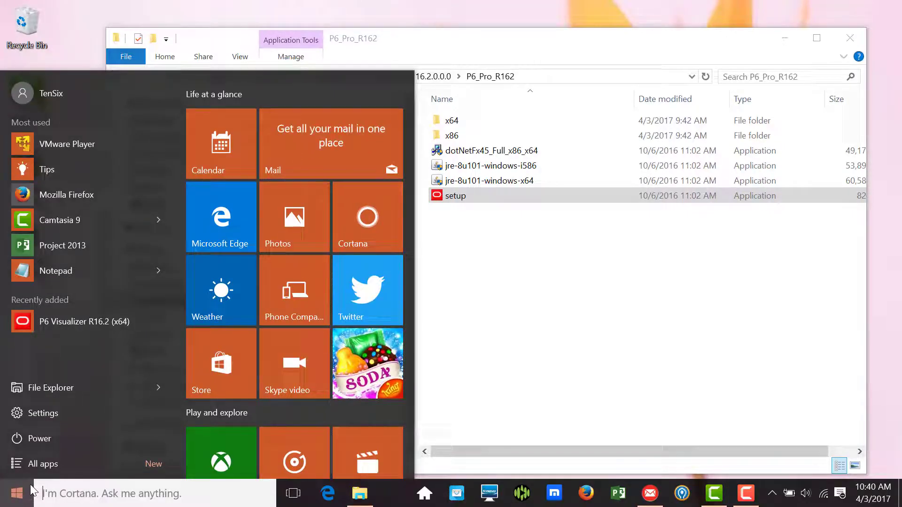
pyautogui.click(40, 467)
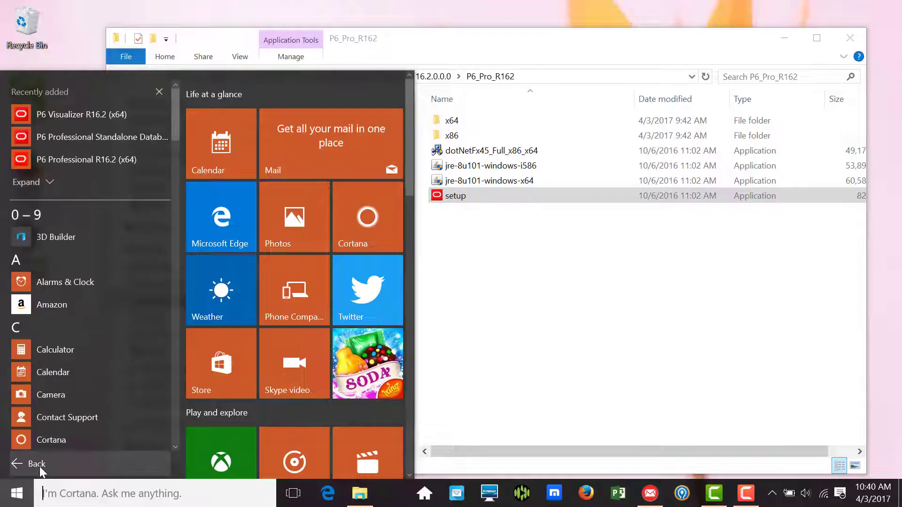
pyautogui.click(80, 159)
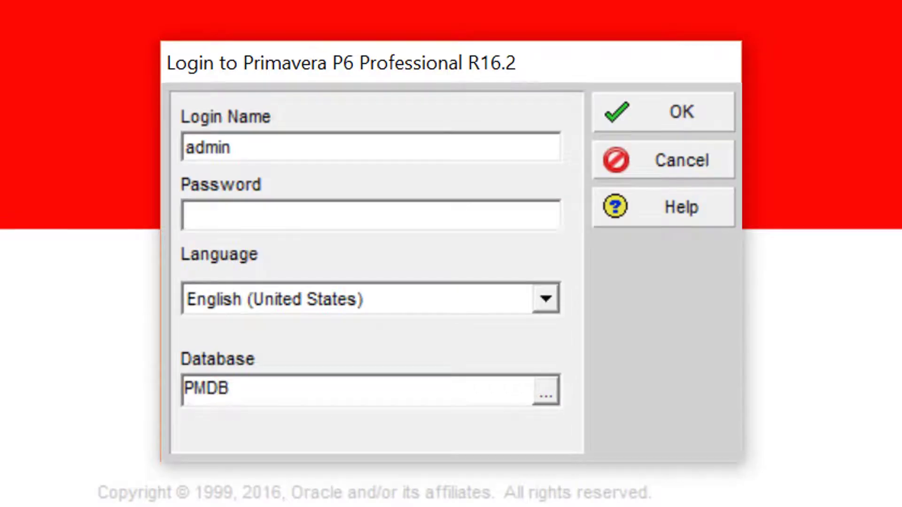
pyautogui.write('admin')
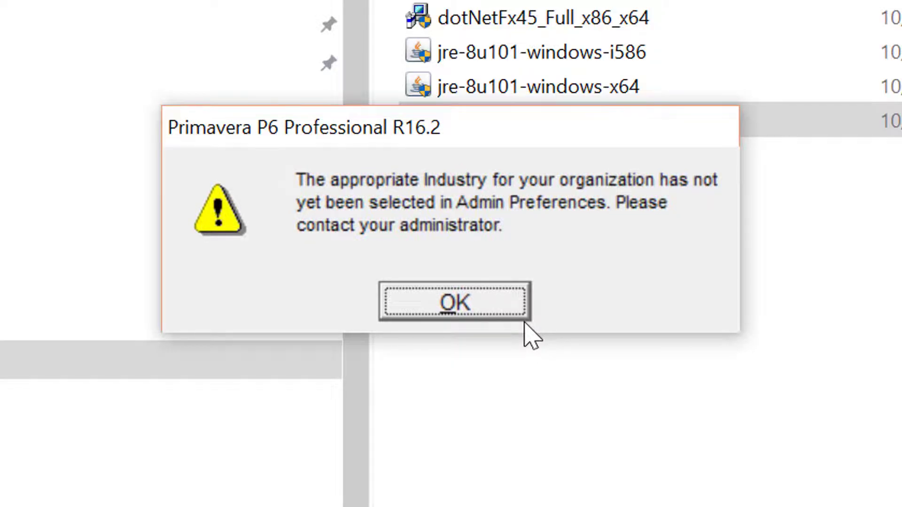
pyautogui.click(512, 292)
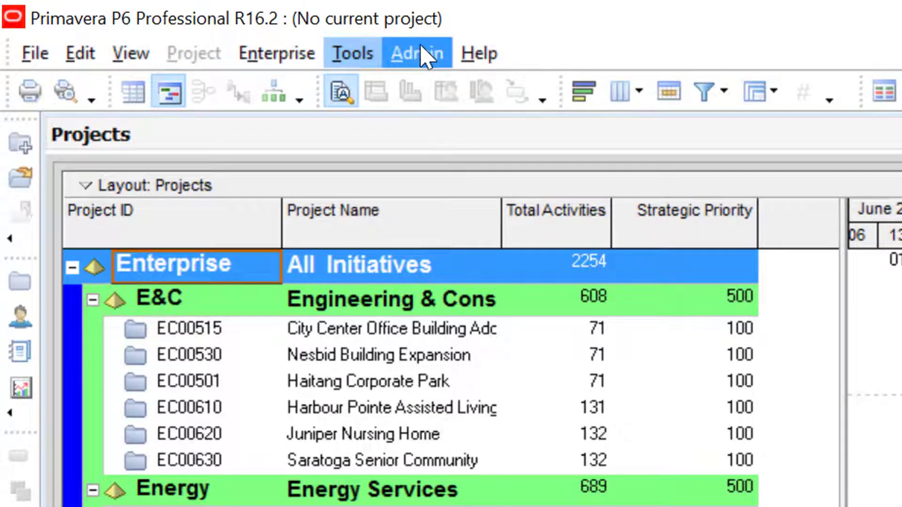
# Set the industry to Engineering and Construction in Admin Preferences and acknowledge the change notice
pyautogui.click(425, 54)
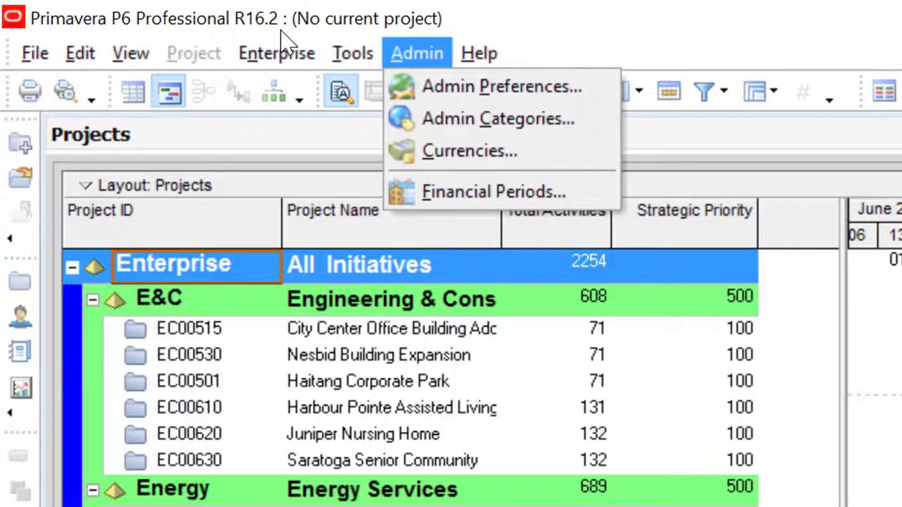
pyautogui.click(459, 91)
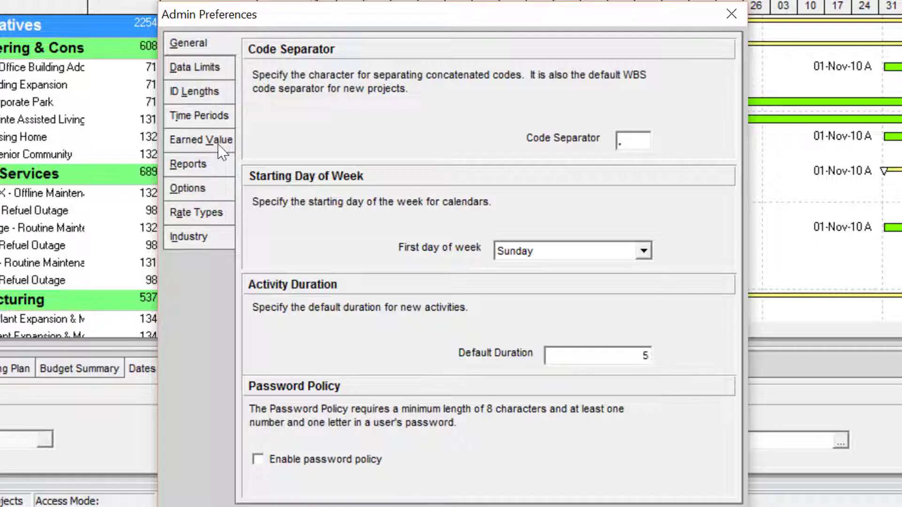
pyautogui.click(189, 239)
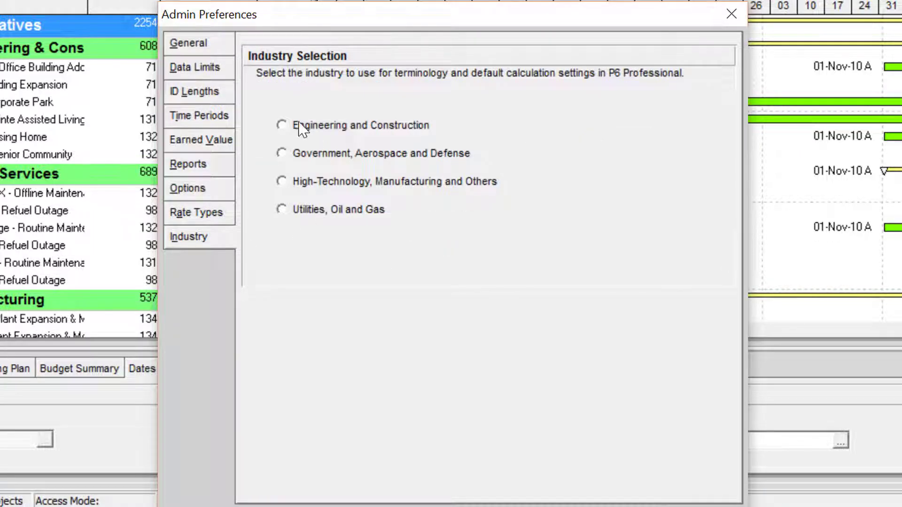
pyautogui.click(281, 125)
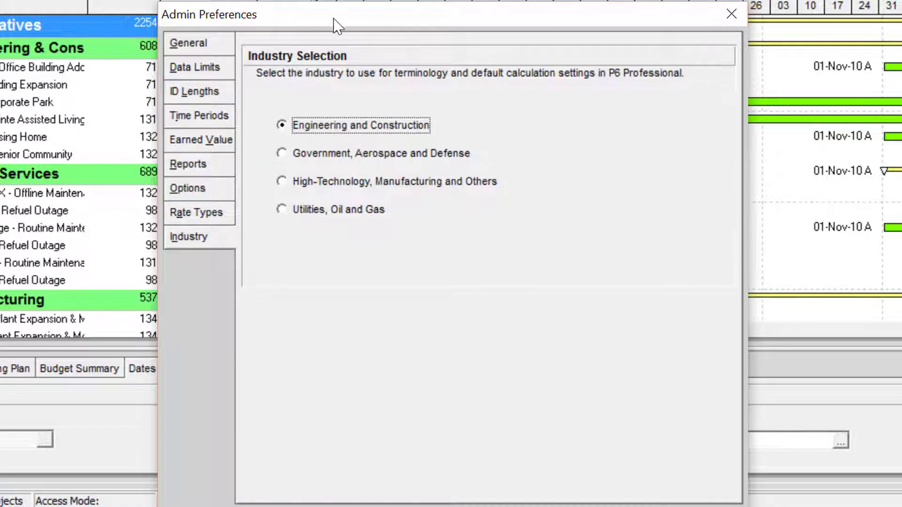
pyautogui.moveTo(337, 21); pyautogui.dragTo(326, 0)
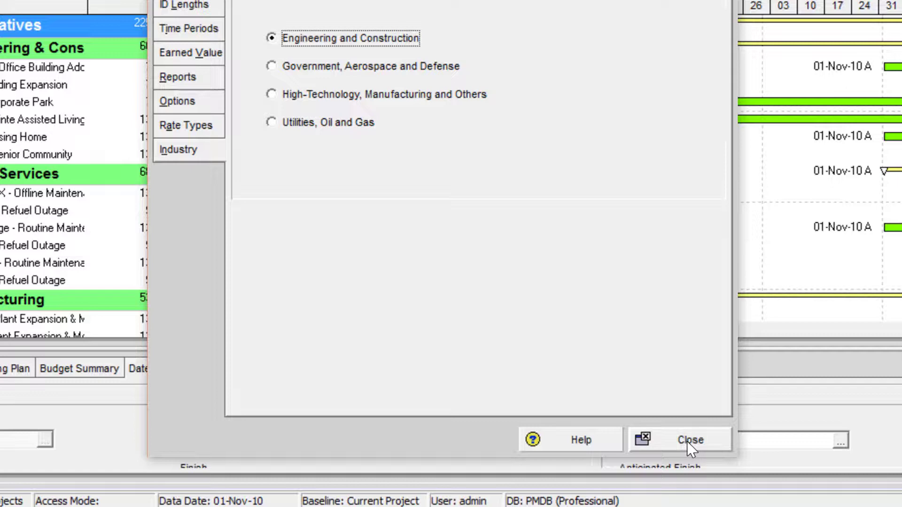
pyautogui.click(689, 442)
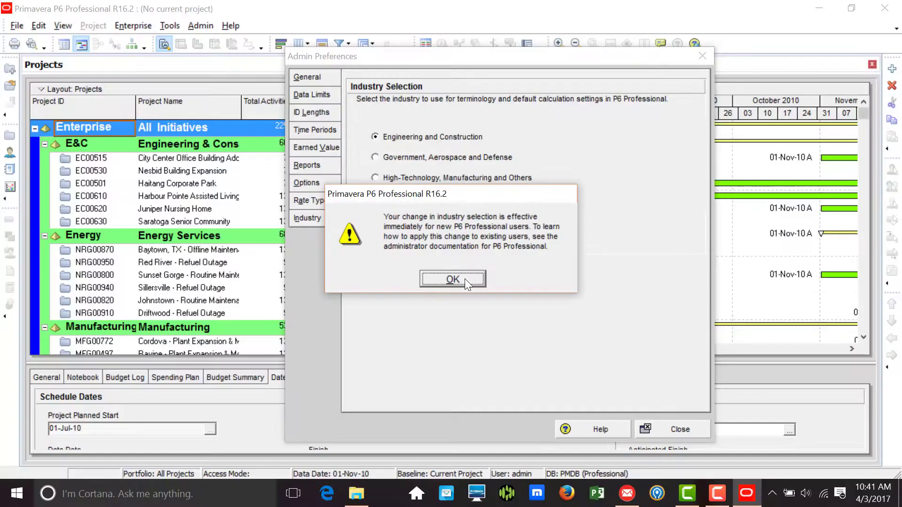
pyautogui.click(473, 378)
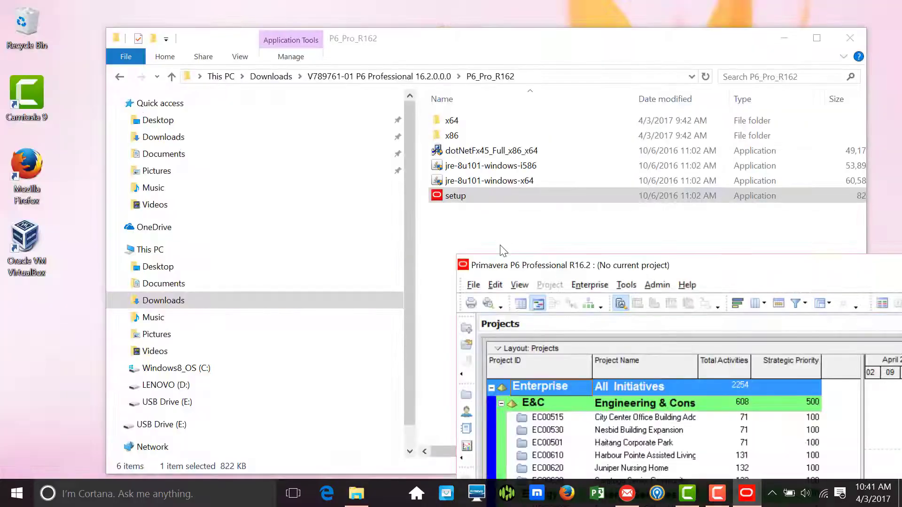
pyautogui.moveTo(771, 260); pyautogui.dragTo(417, 9)
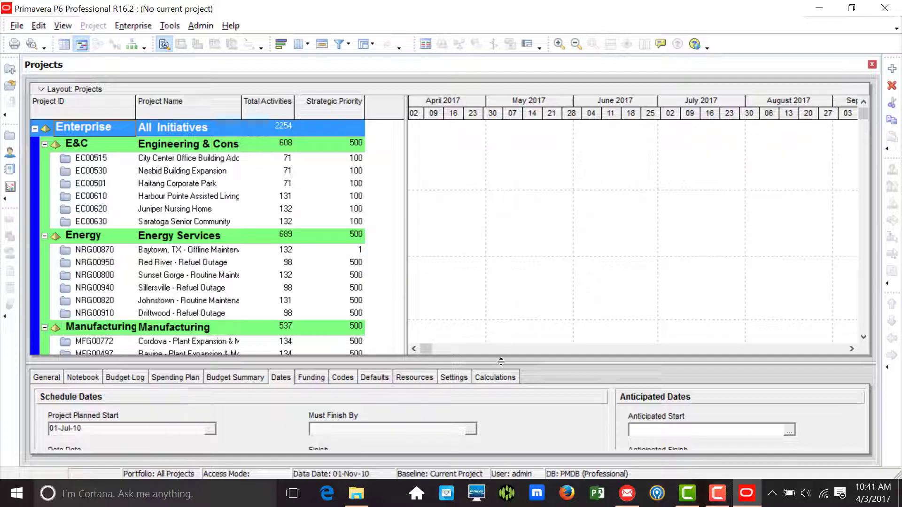
pyautogui.moveTo(501, 362); pyautogui.dragTo(500, 325)
# Copy PPMDBSQLite.db and paste it into the same folder as PPMDBSQLite - Copy.db
pyautogui.click(94, 158)
pyautogui.rightClick(94, 159)
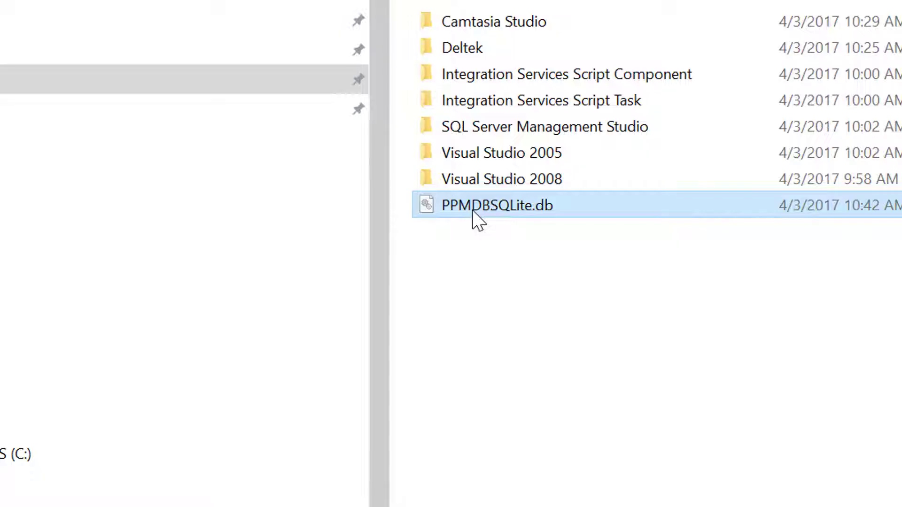
pyautogui.rightClick(474, 212)
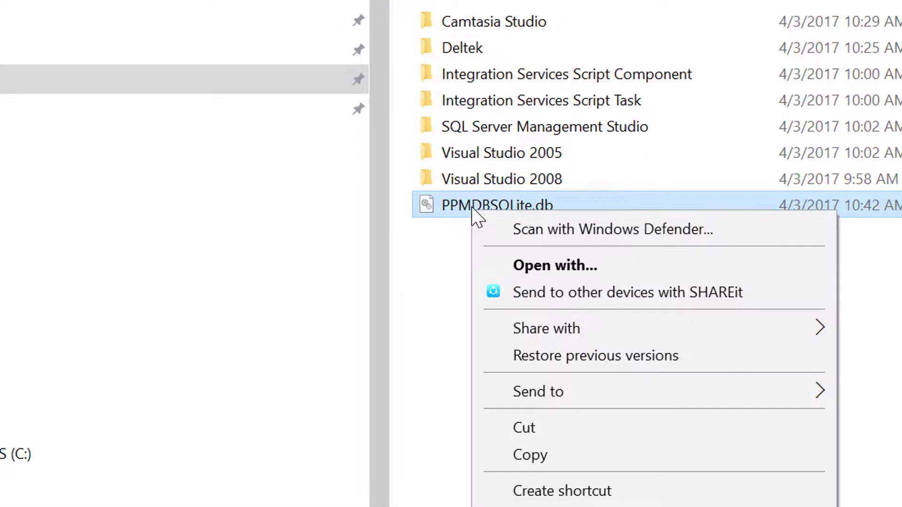
pyautogui.click(582, 455)
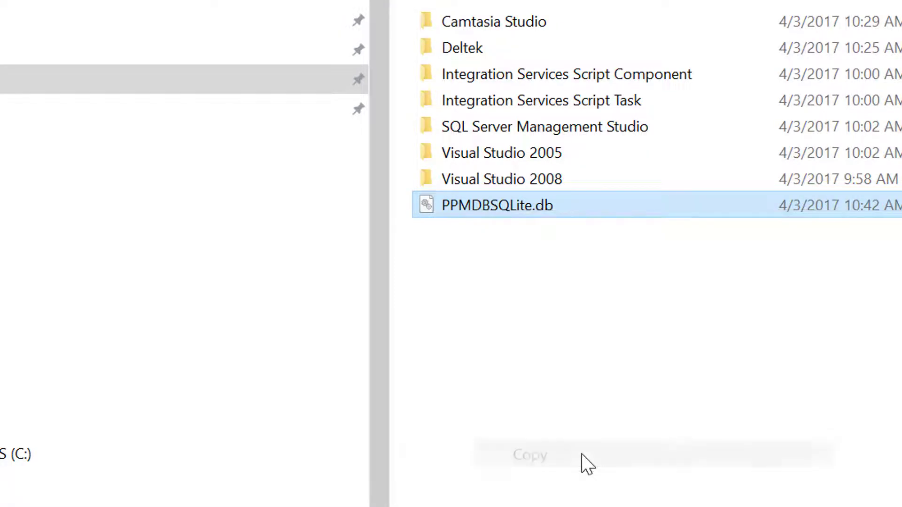
pyautogui.rightClick(515, 275)
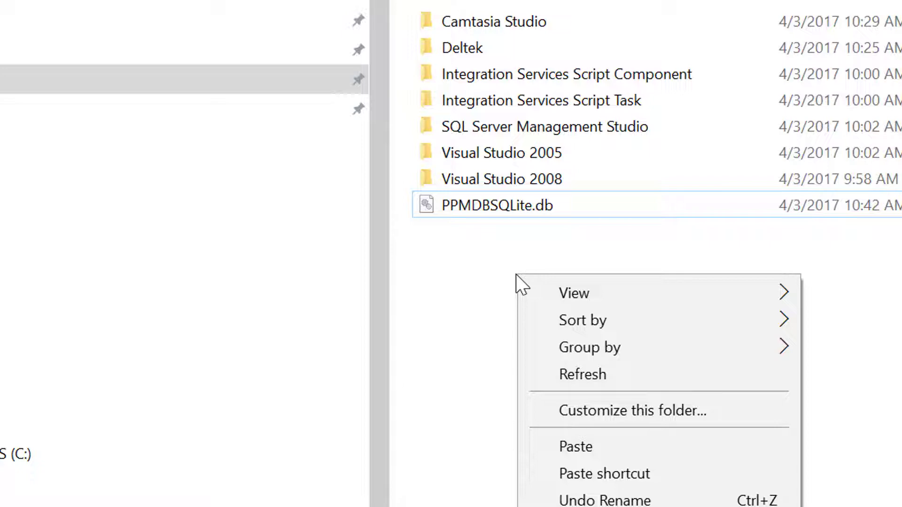
pyautogui.click(564, 451)
pyautogui.click(656, 305)
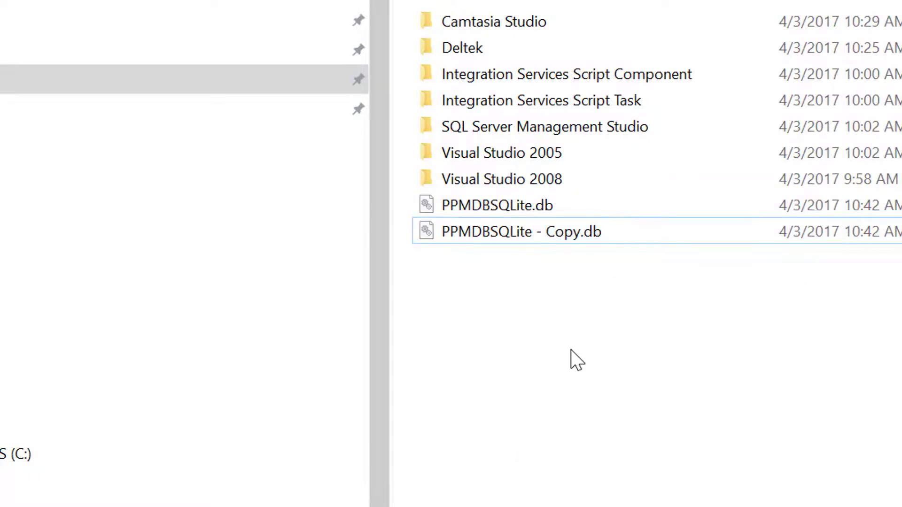